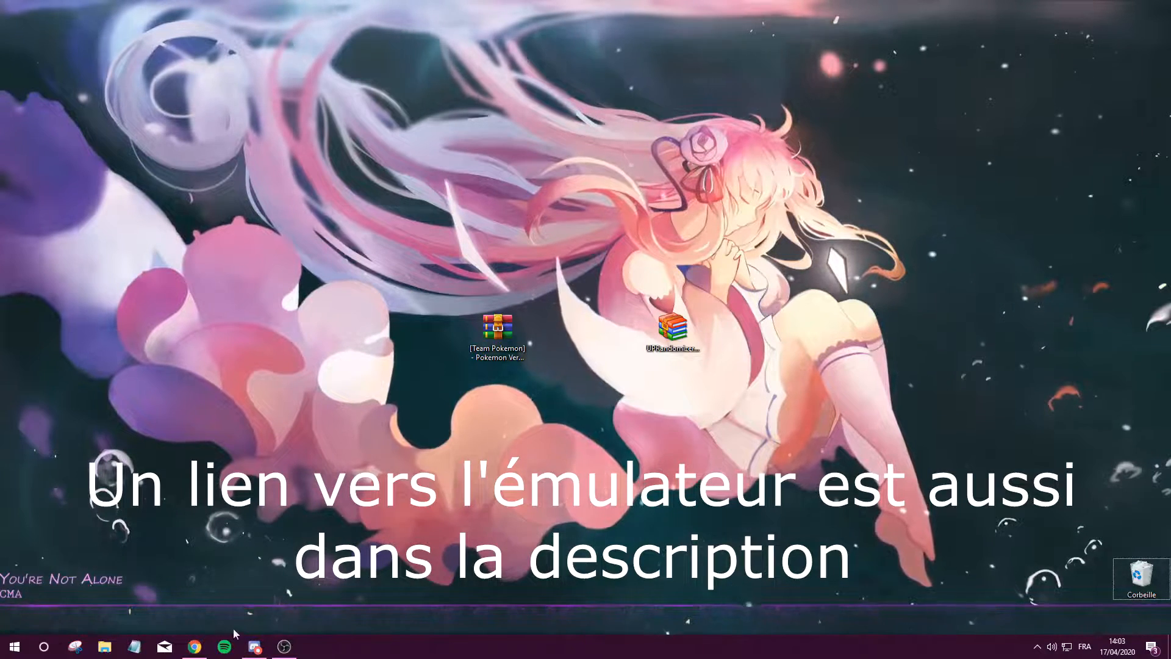
In Chrome, review the forum page listing the Pokémon ROMs and the downloads page of the Universal Pokemon Game Randomizer.
click(202, 649)
click(228, 7)
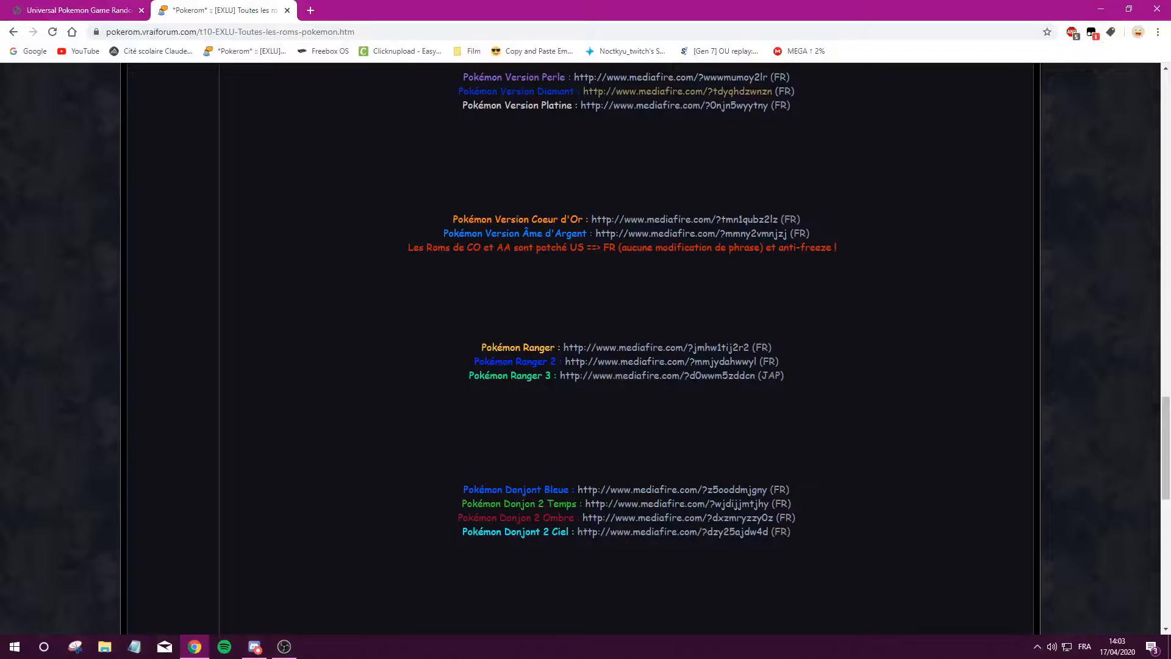
scroll(374, 319, up, 20)
scroll(374, 319, down, 9)
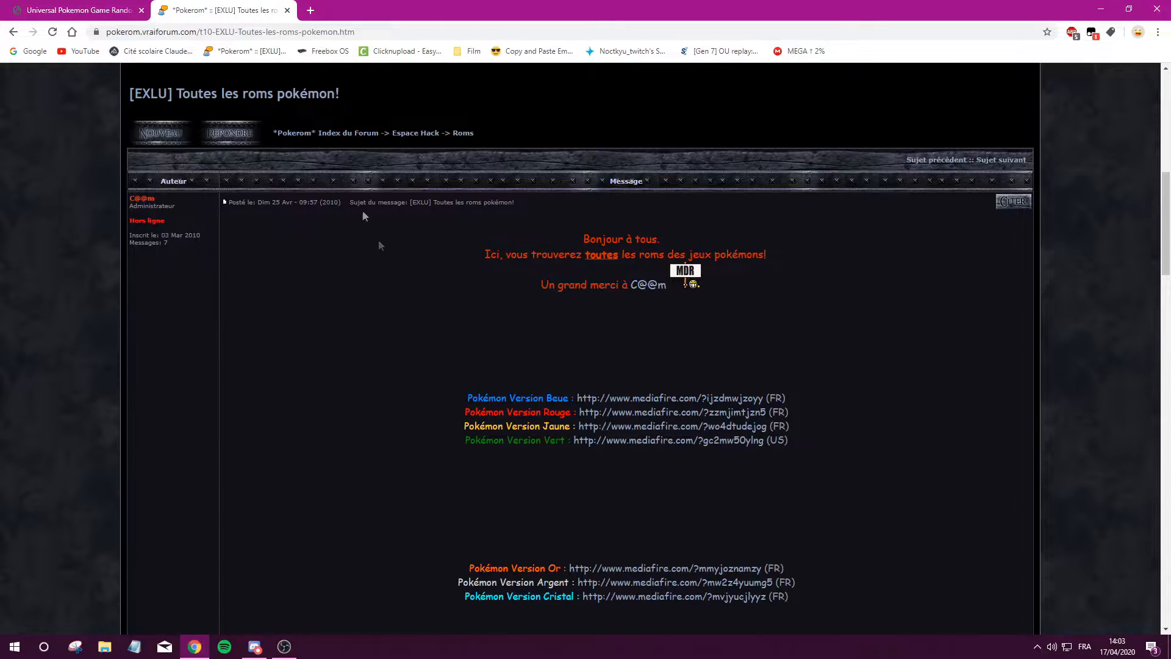
click(133, 5)
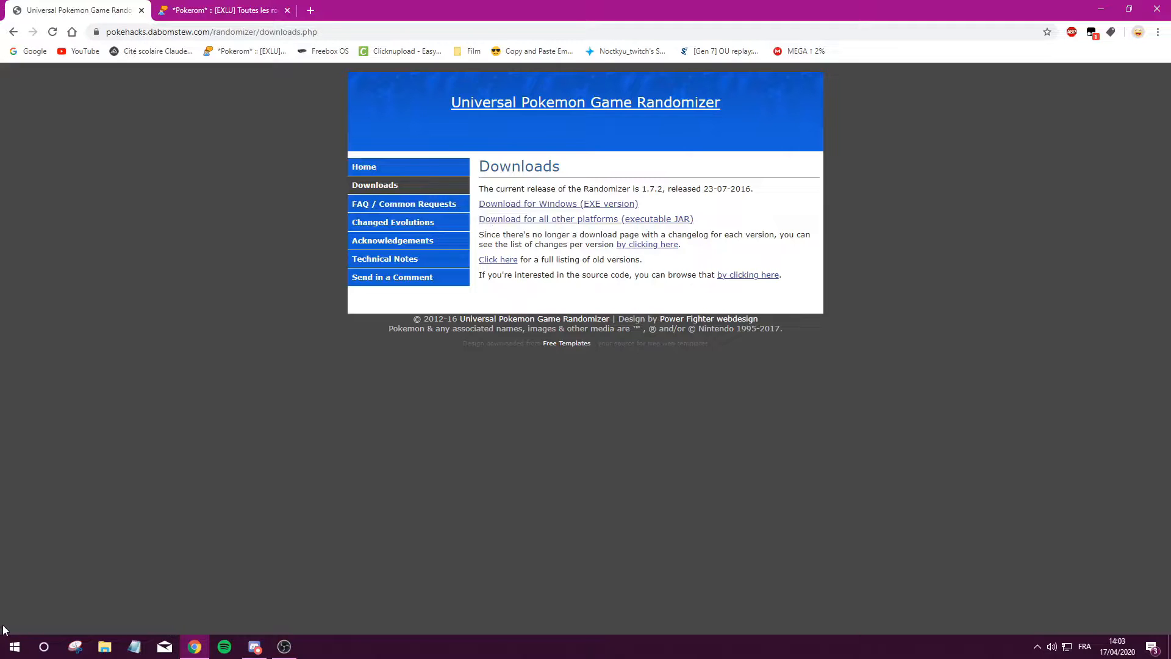
Create a new folder named Random on the desktop.
key(super+d)
drag(310, 268, 648, 435)
click(648, 432)
drag(98, 252, 327, 185)
drag(880, 525, 329, 265)
right_click(544, 249)
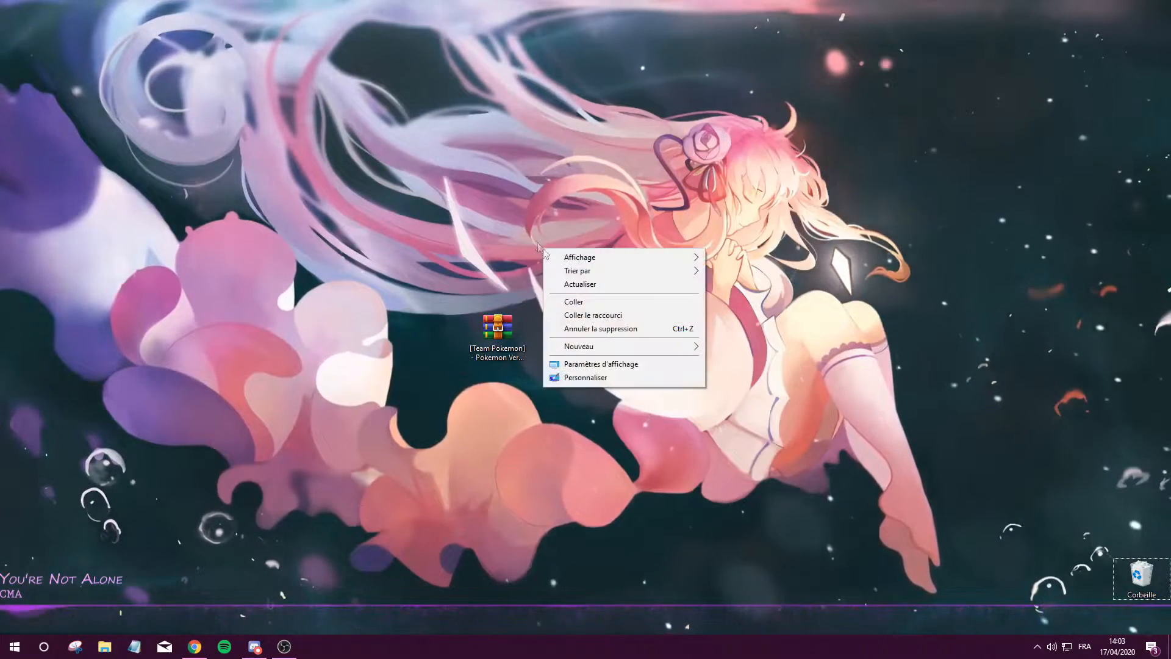
mouse_move(631, 347)
click(720, 349)
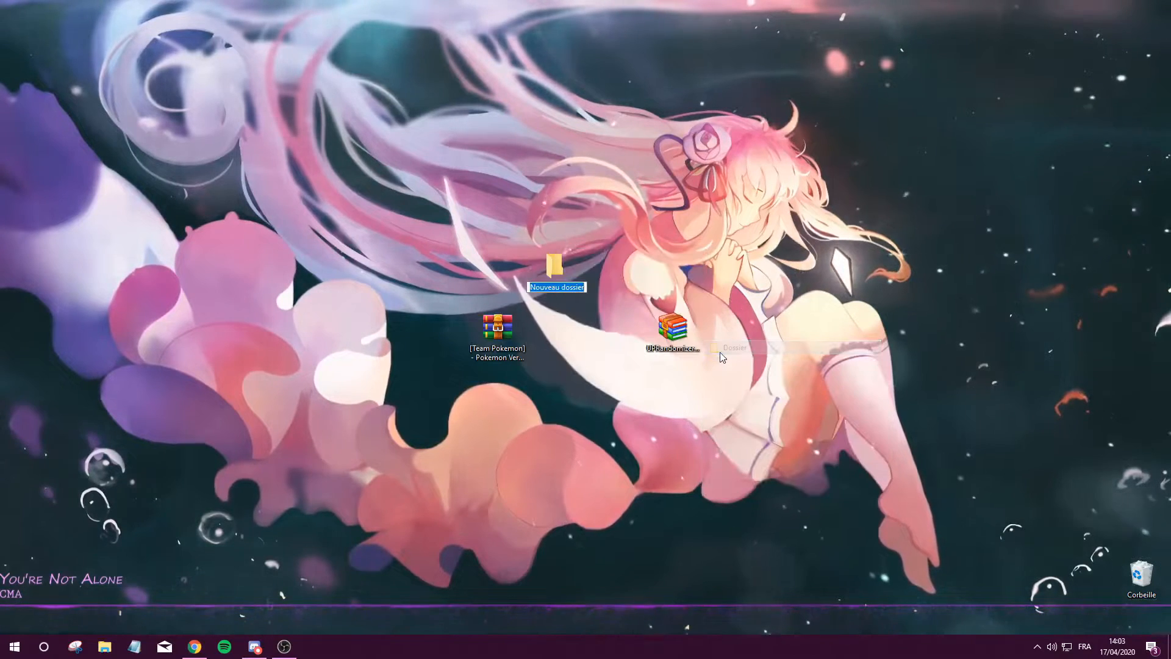
text(Random)
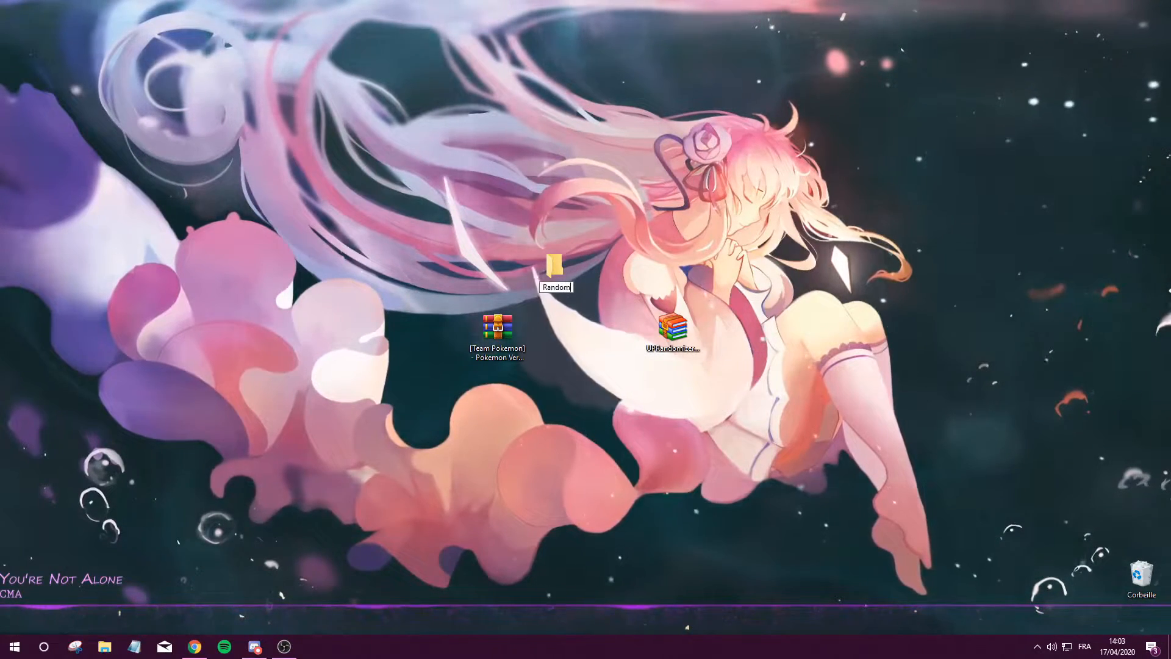
key(Return)
Move the Pokemon Version Diamant and UPRandomizer archives into the Random folder and open that folder.
drag(307, 305, 940, 396)
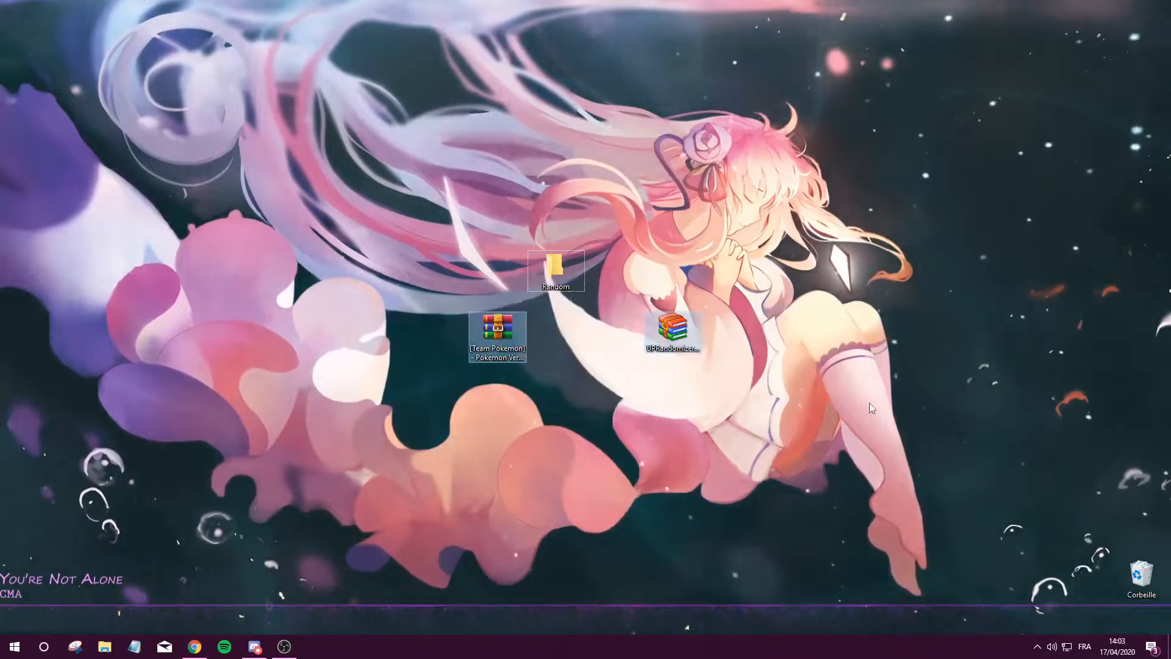
drag(674, 338, 554, 271)
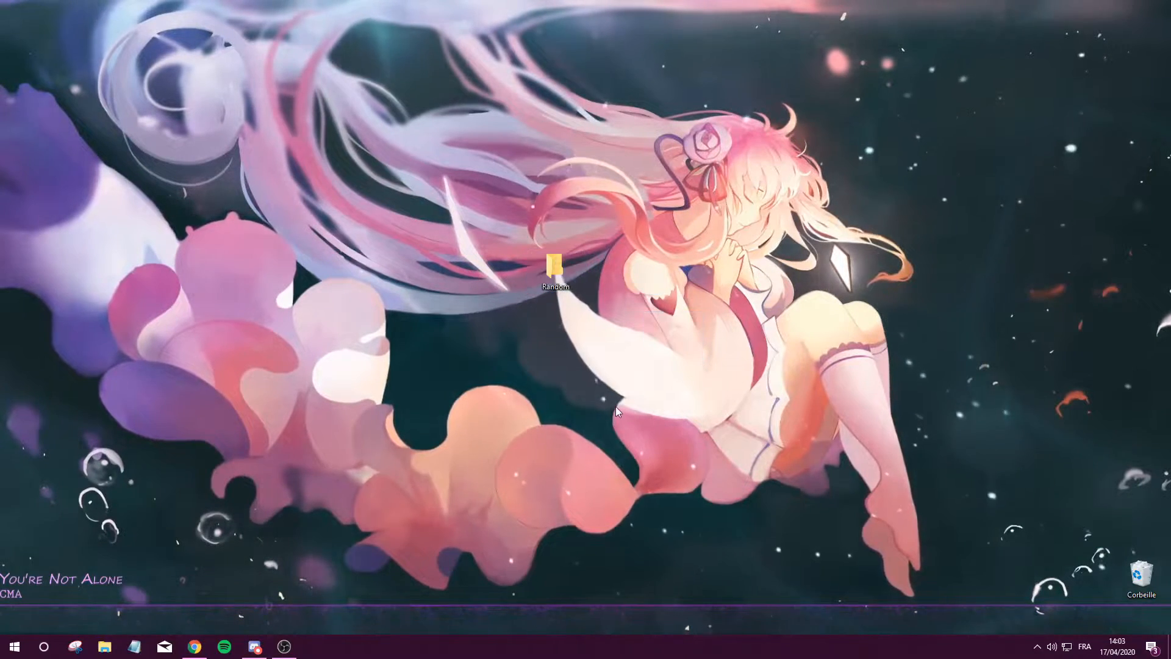
double_click(552, 268)
Extract UPRandomizer-172-win.zip and the Pokemon Version Diamant archive directly into the Random folder.
drag(152, 215, 133, 198)
right_click(156, 146)
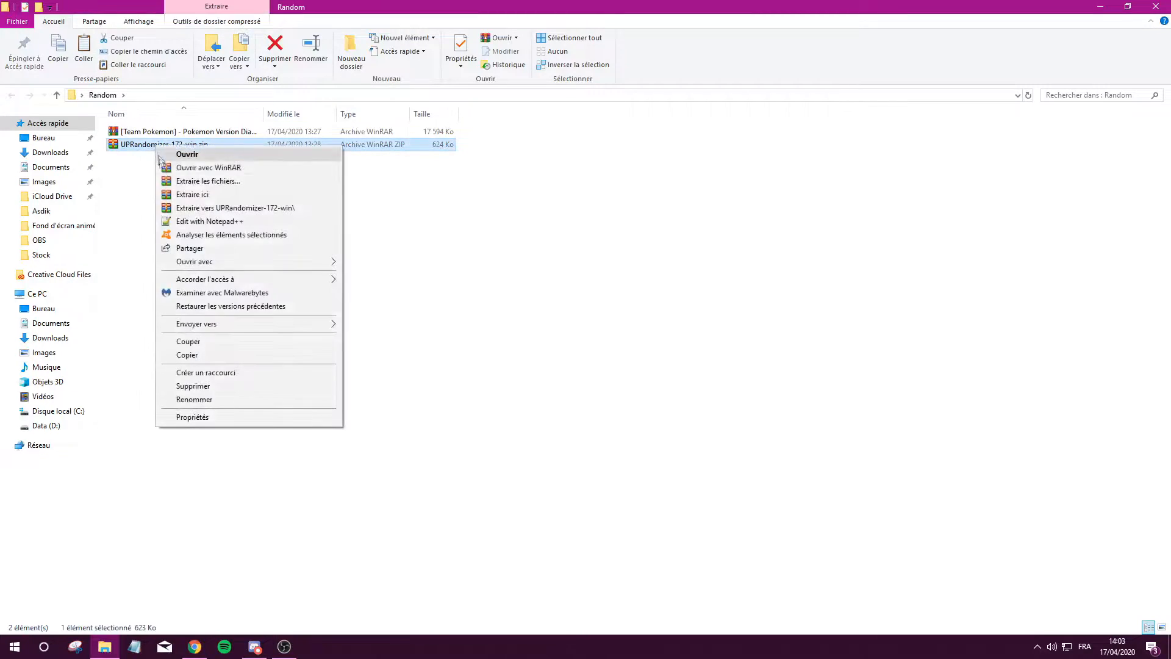
click(184, 182)
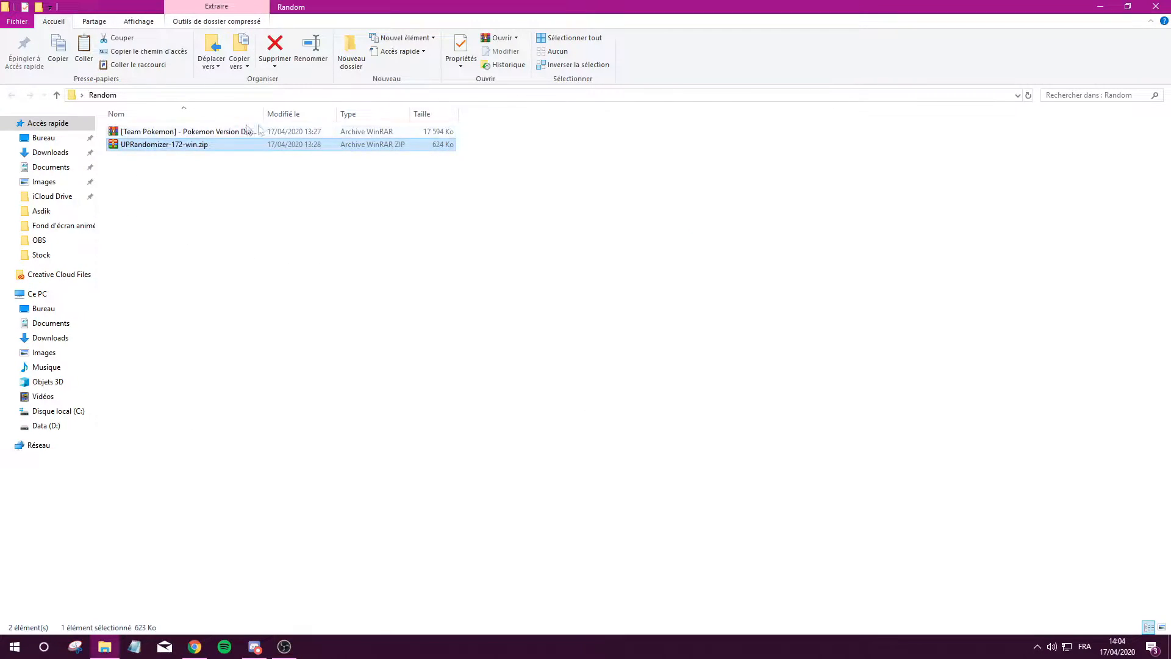
right_click(177, 145)
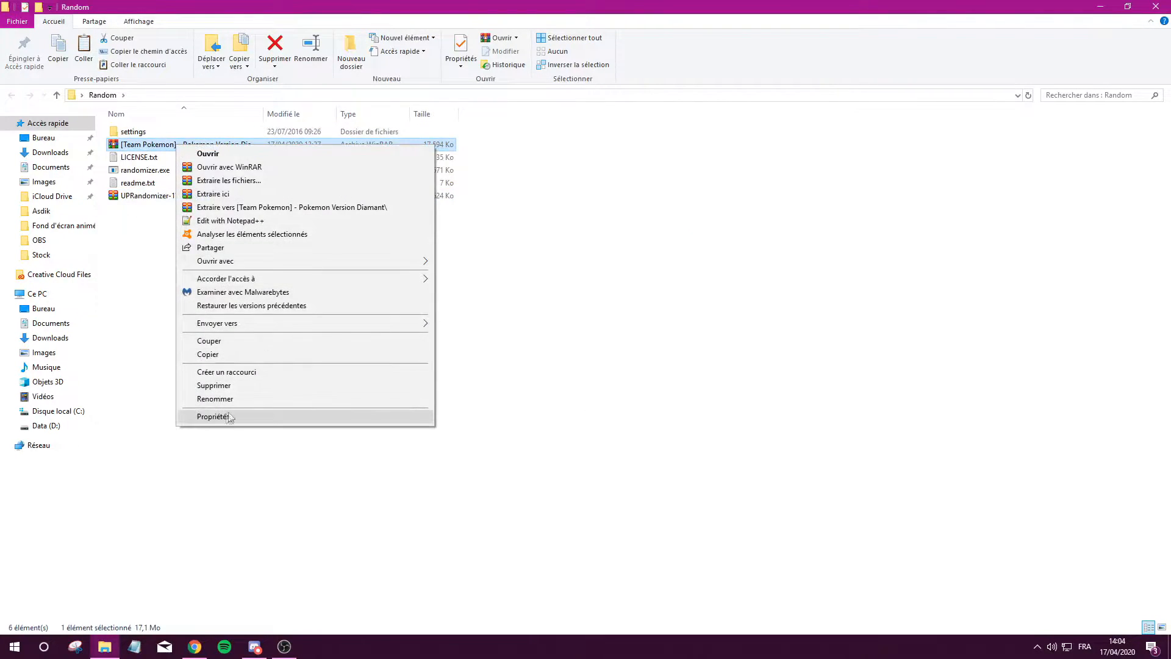
click(231, 194)
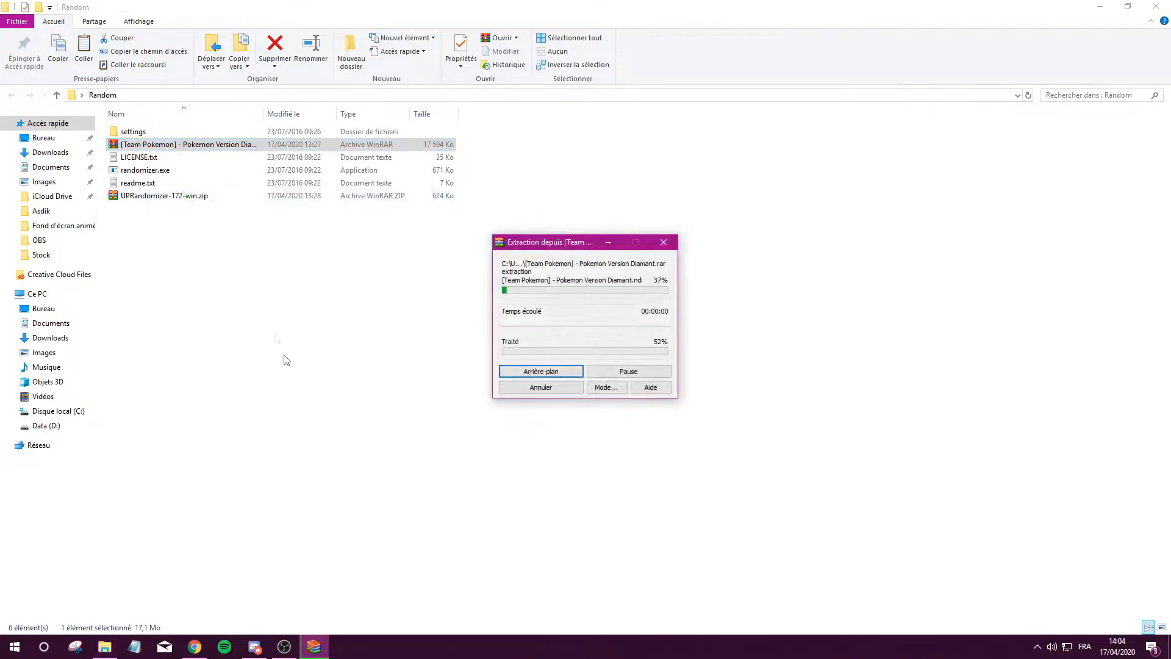
Launch randomizer.exe and load [Team Pokemon] - Pokemon Version Diamant.nds from the Random folder as the ROM.
click(166, 171)
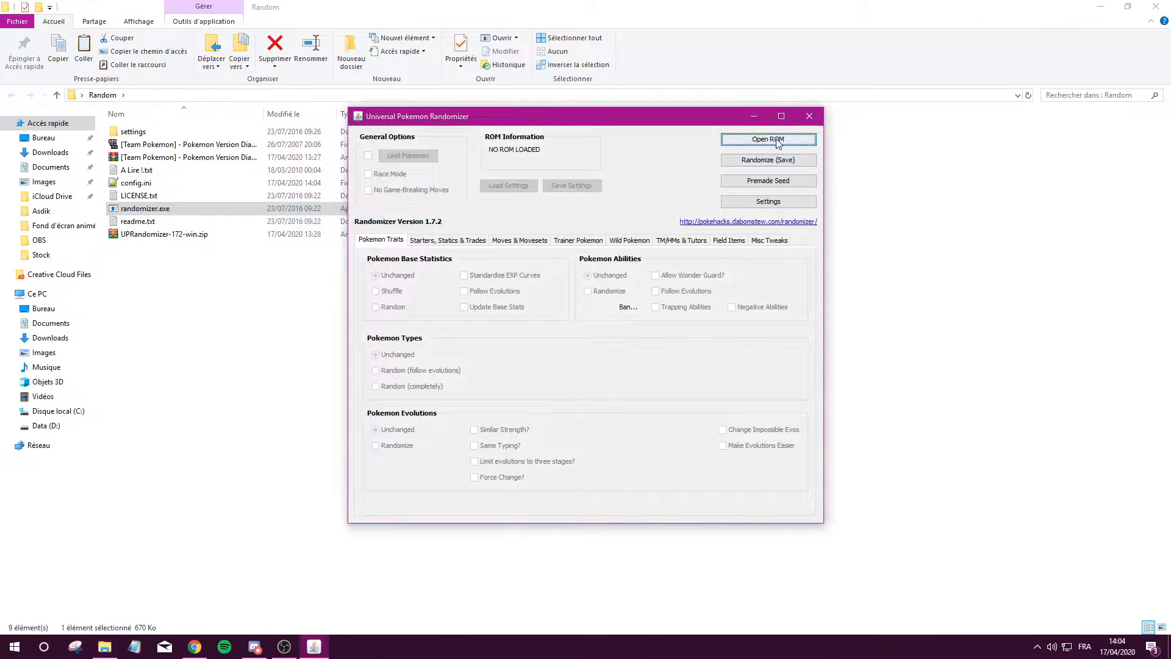
click(777, 141)
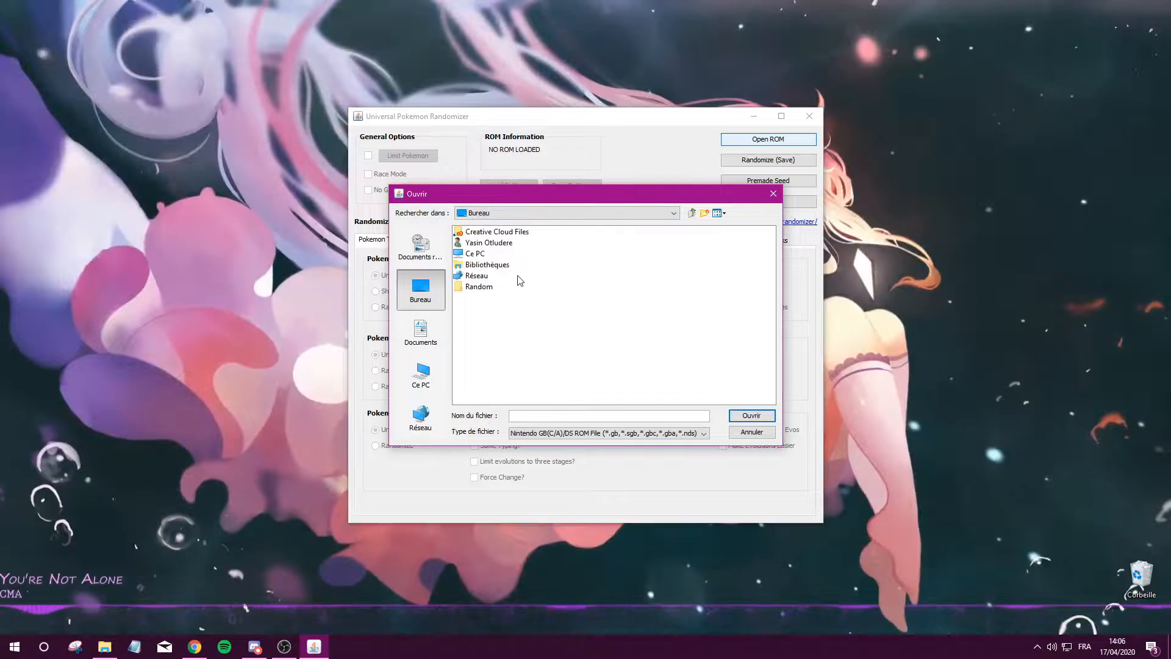
click(482, 289)
double_click(484, 289)
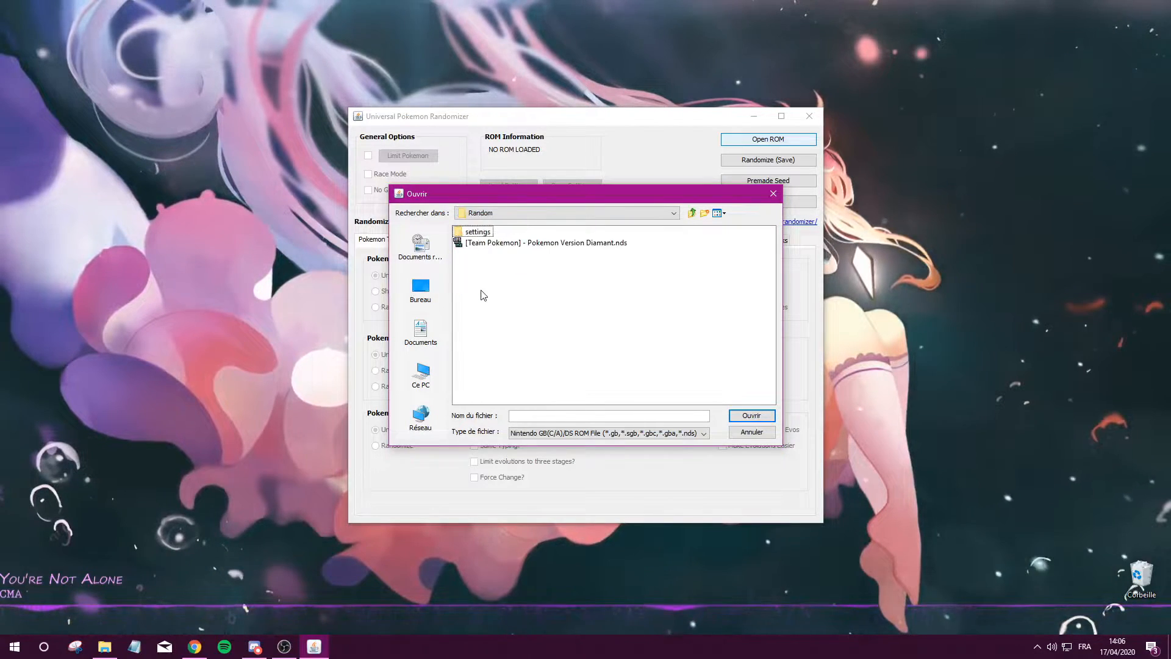
double_click(504, 241)
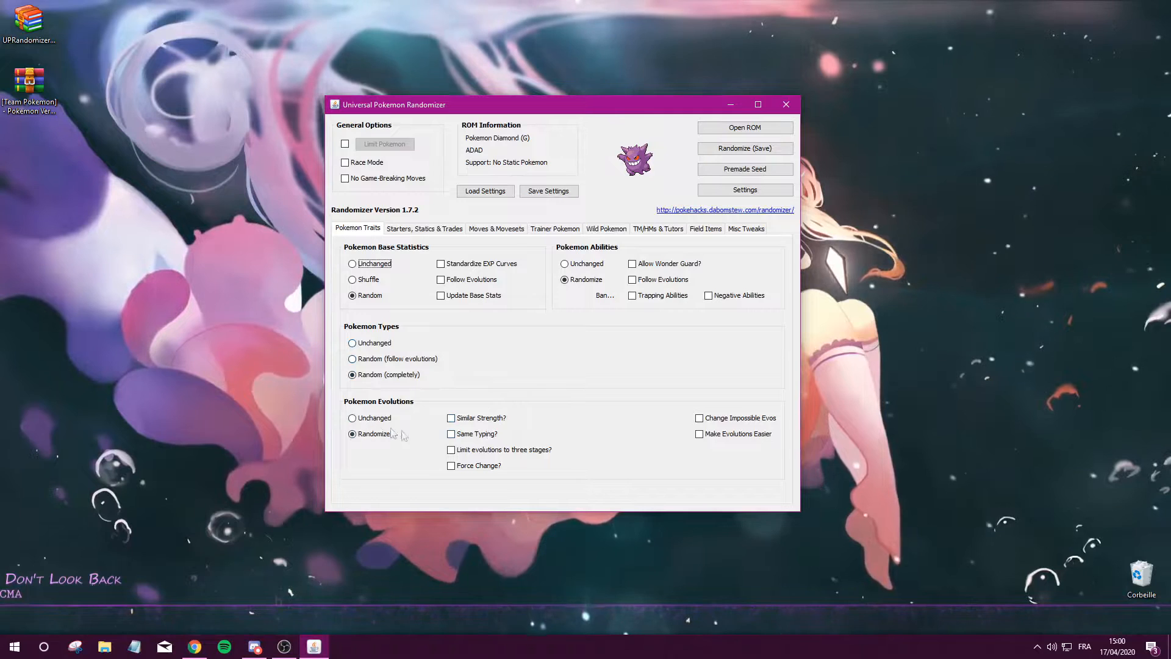
Set the starter Pokemon to Random (basic Pokemon with 2 evolutions) and the Pokemon movesets to Random (preferring same type).
click(413, 229)
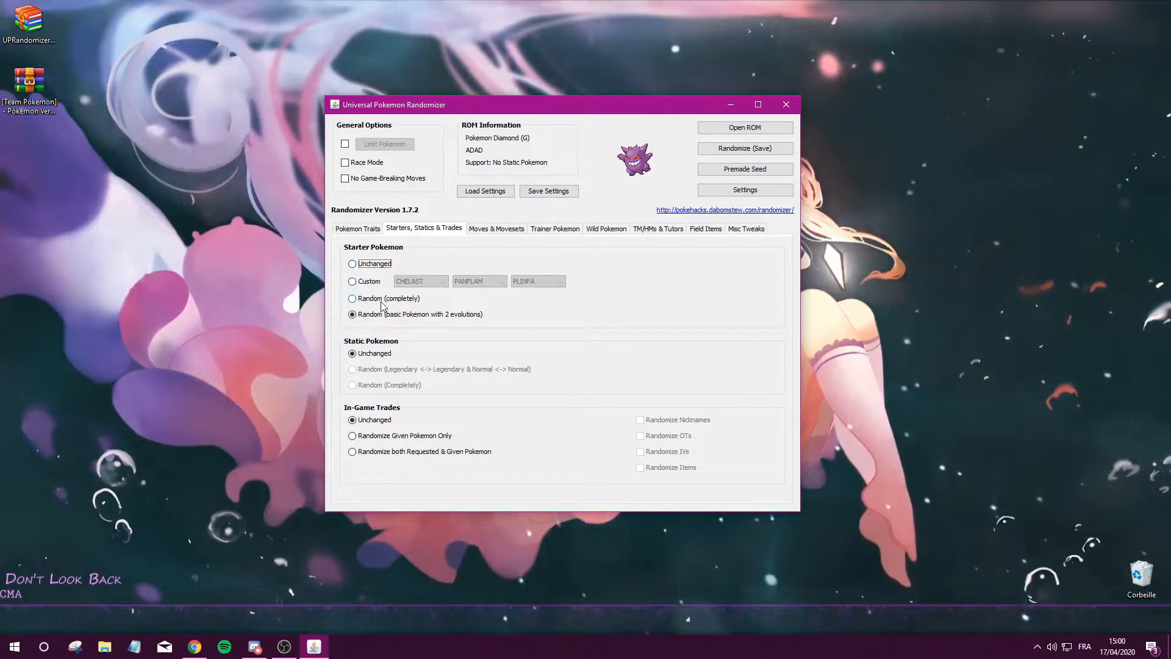
click(368, 282)
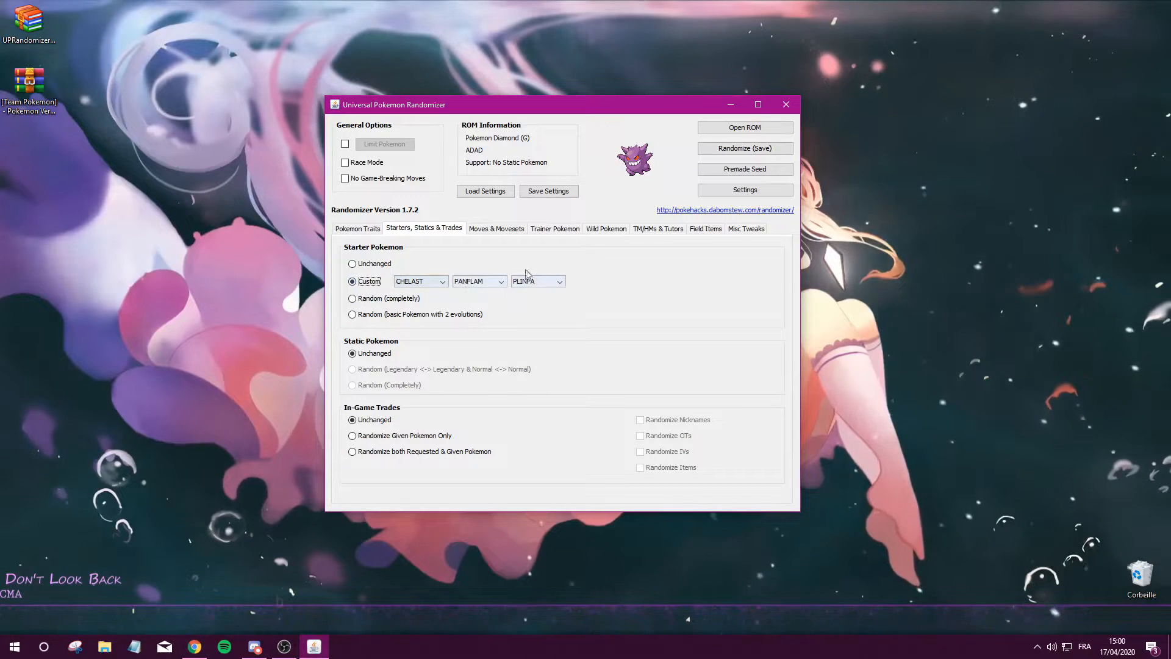
click(381, 314)
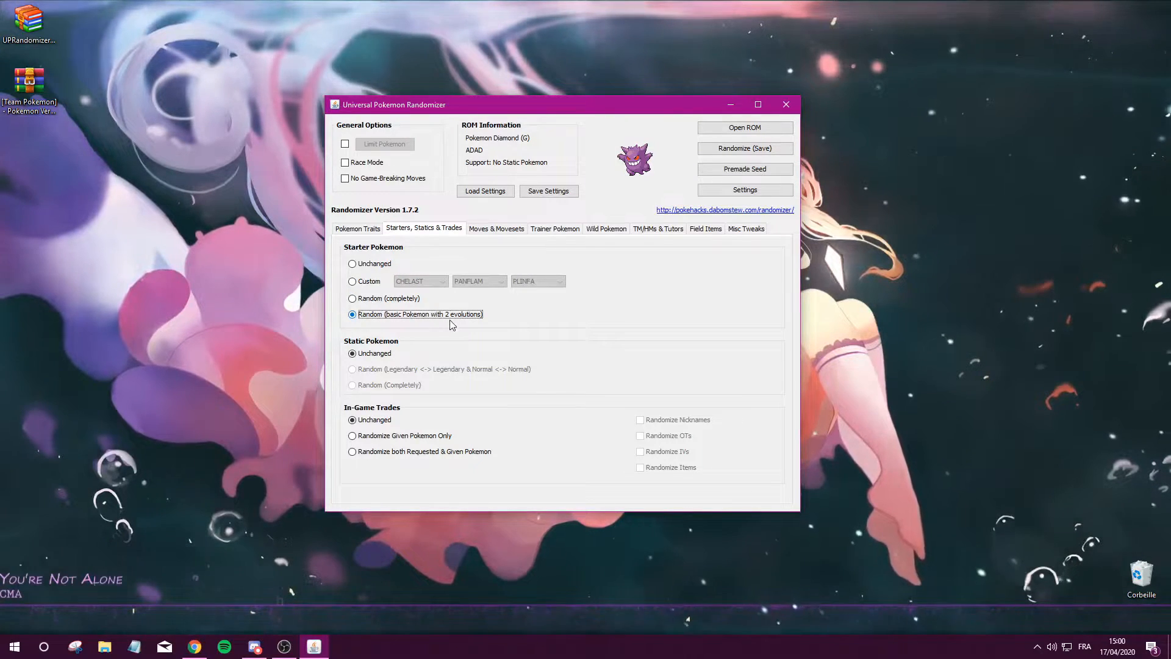
mouse_move(482, 370)
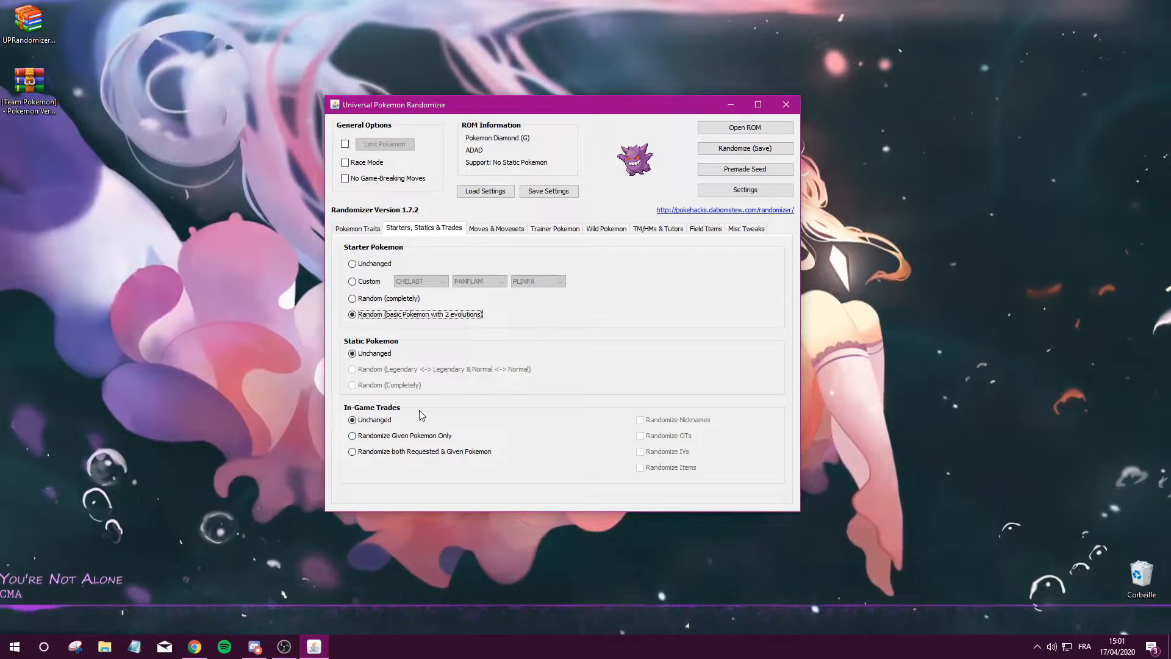
click(496, 229)
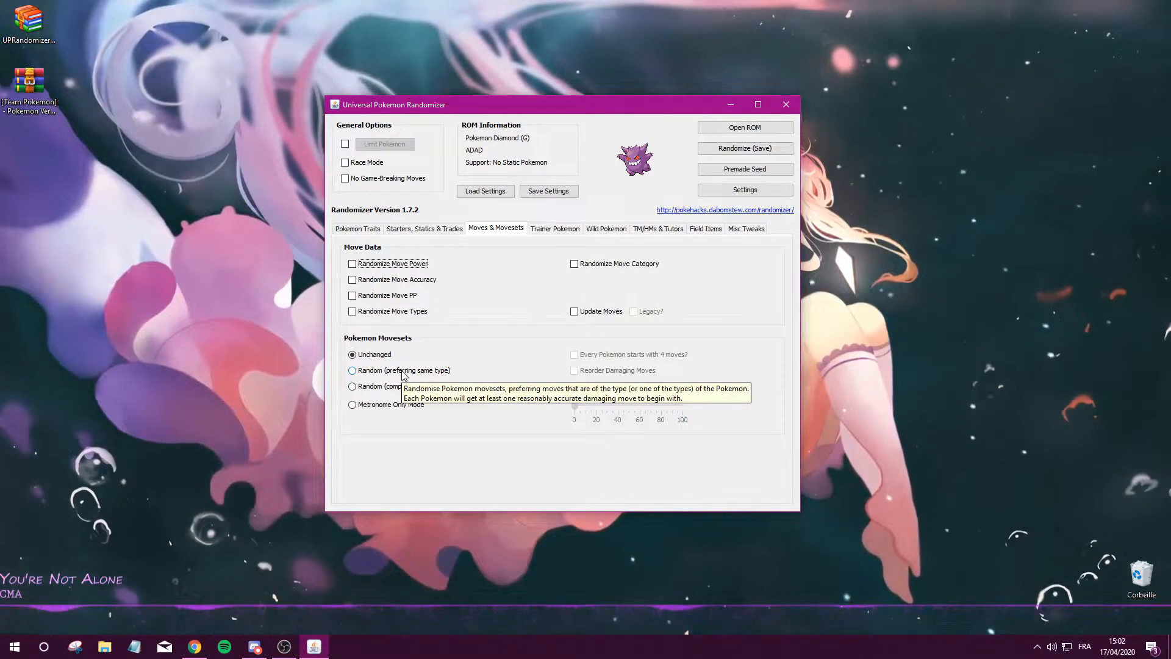
click(417, 370)
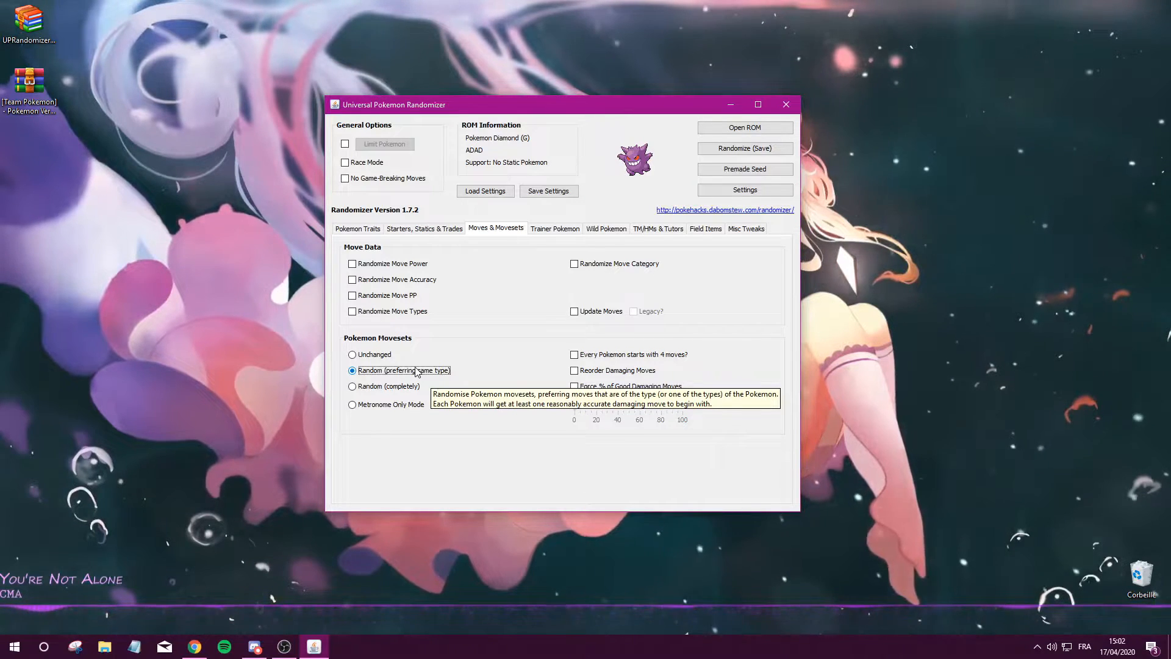
Review the options for trainer Pokemon, wild Pokemon, TMs/HMs and tutors, field items, misc tweaks and Pokemon traits.
click(554, 228)
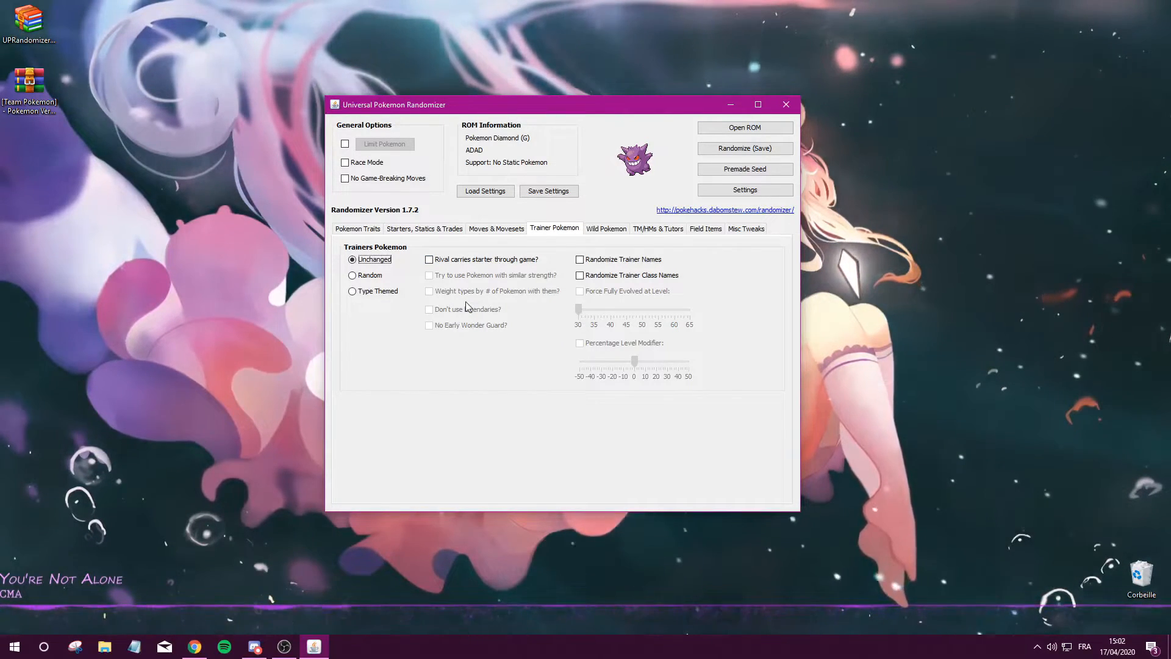
click(605, 229)
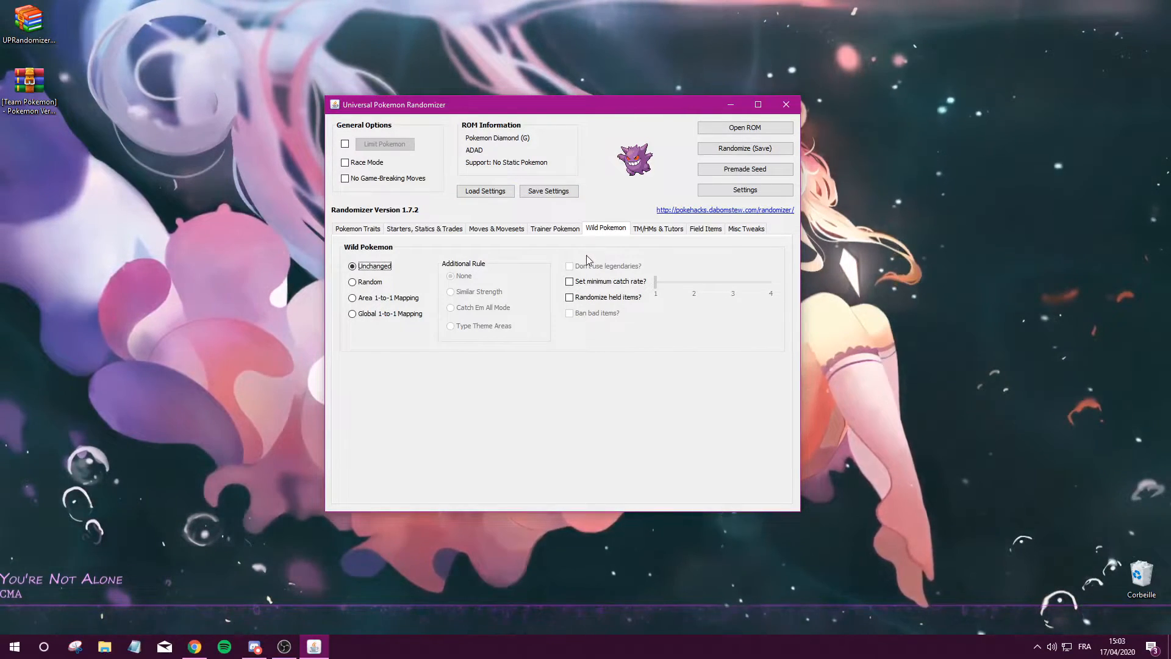
mouse_move(578, 299)
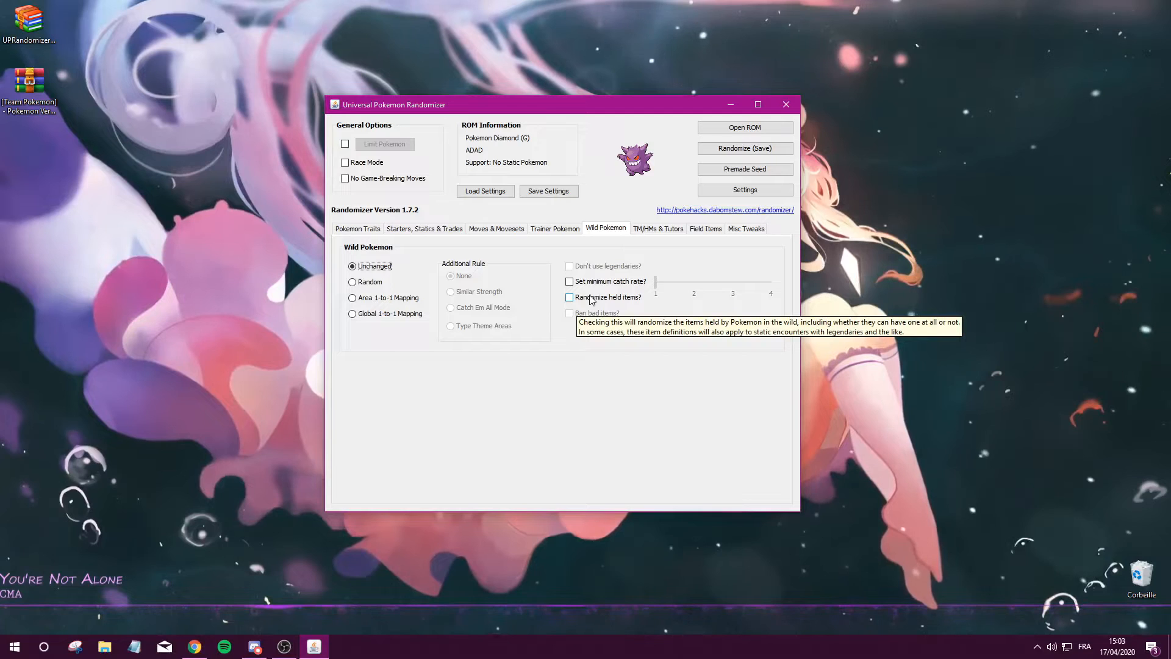
click(653, 227)
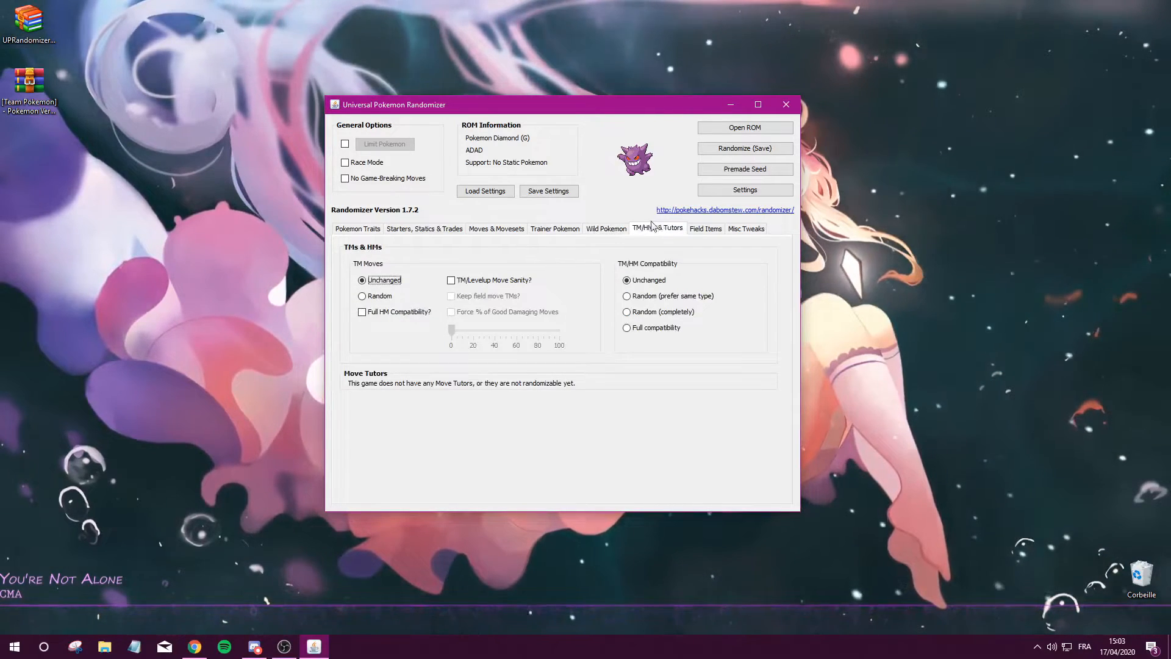
click(705, 231)
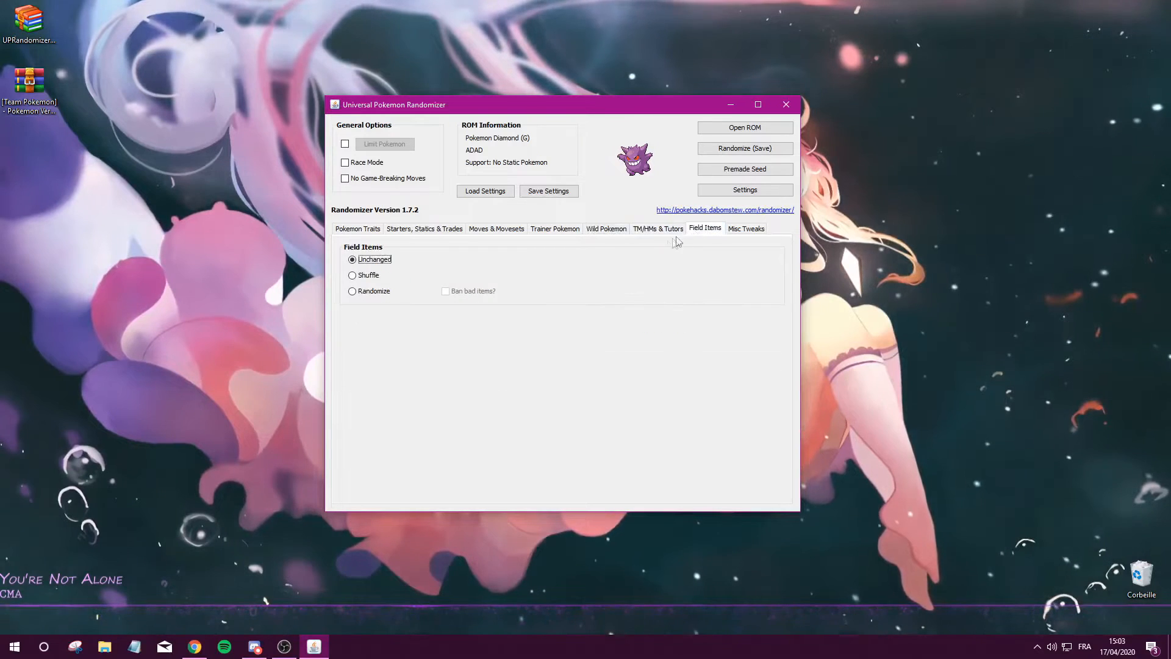
click(740, 229)
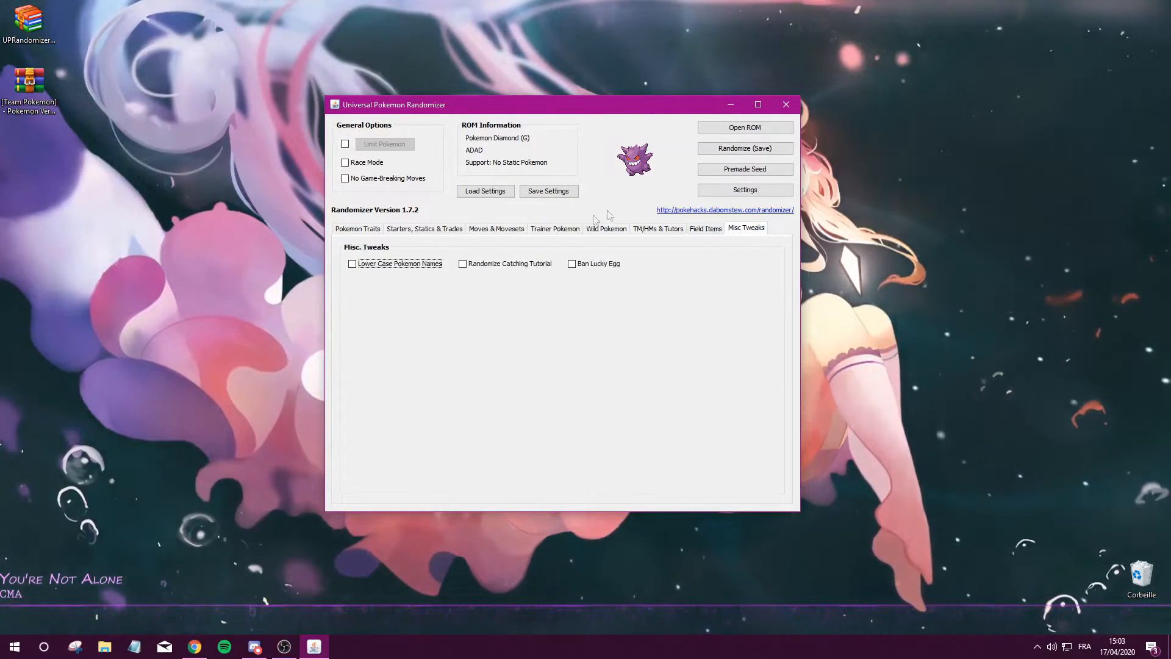
click(359, 230)
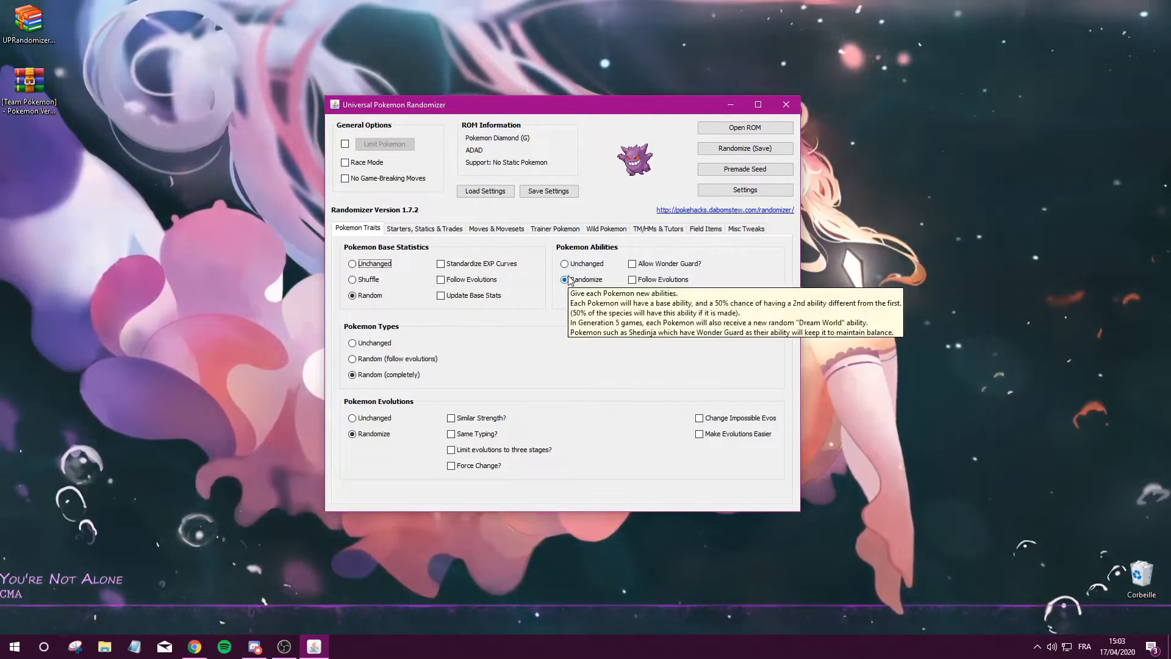
Randomize and save the ROM as Random Diamant in the Random folder without a log file, then close the randomizer.
click(745, 148)
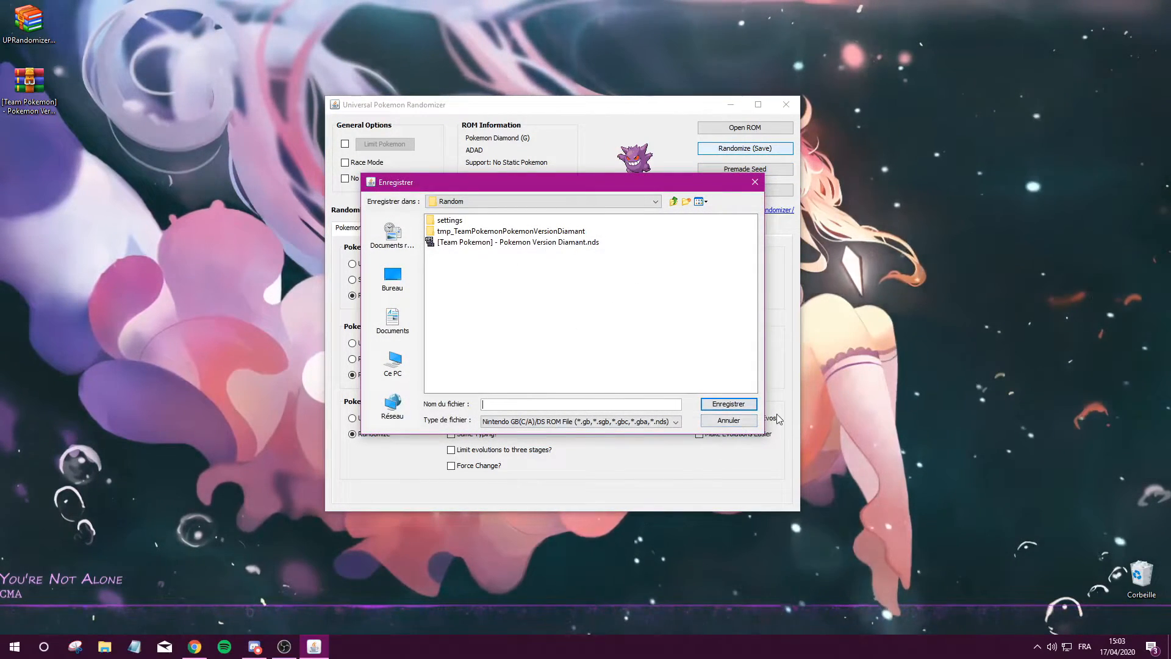
text(Radn)
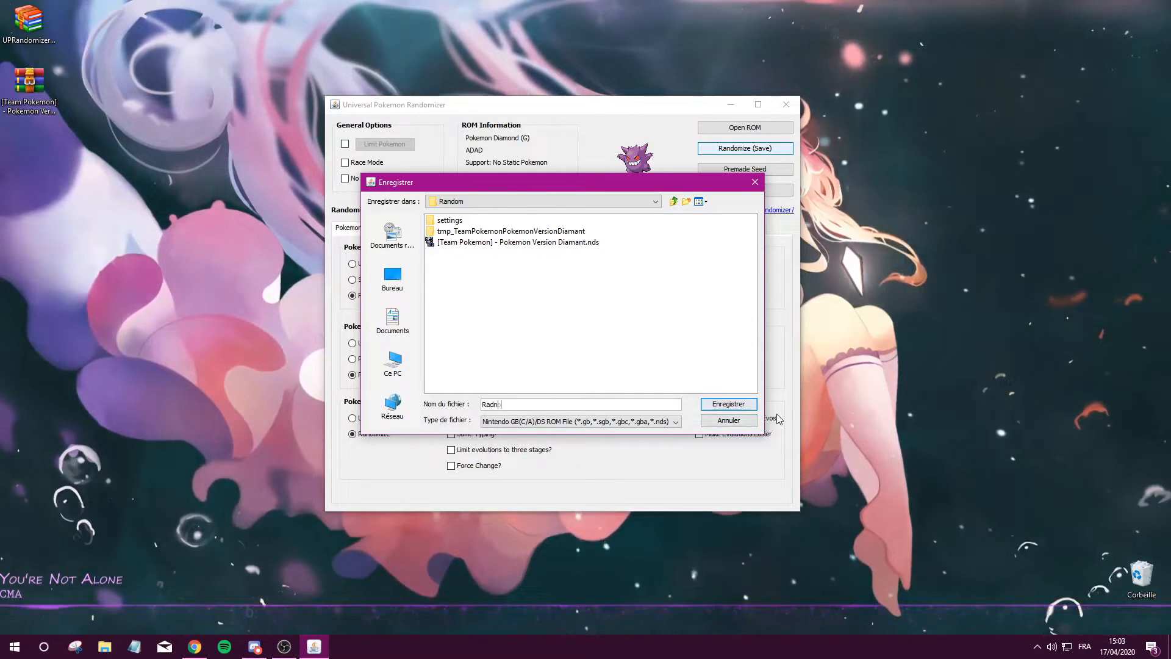
key(BackSpace)
text(om )
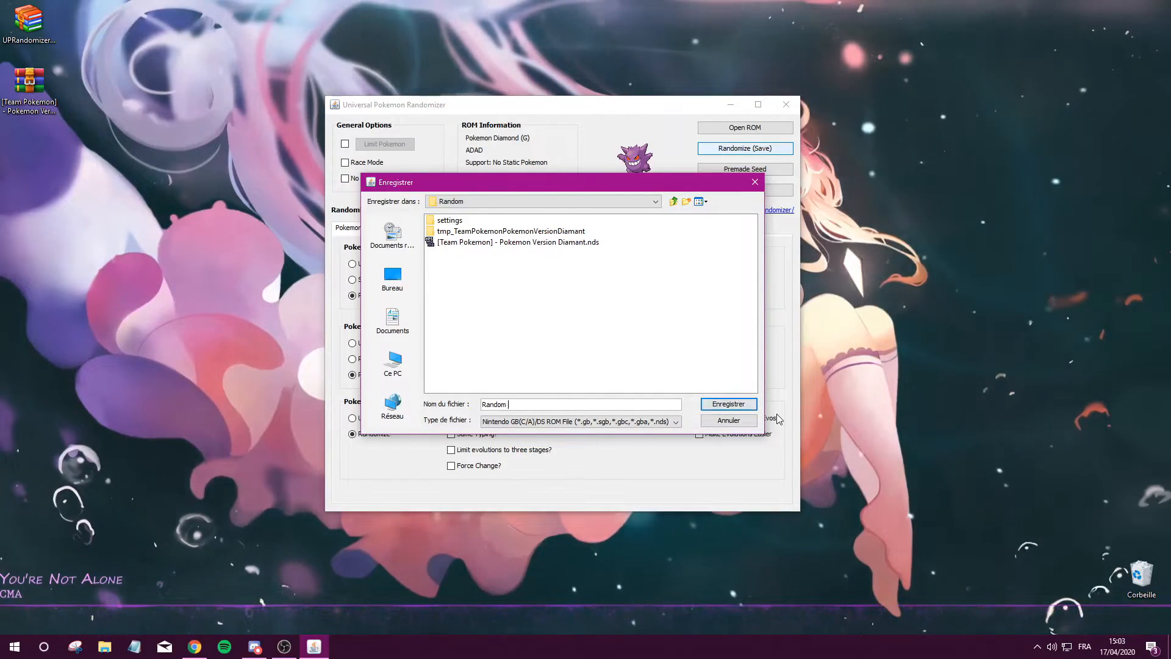
text(Diamant)
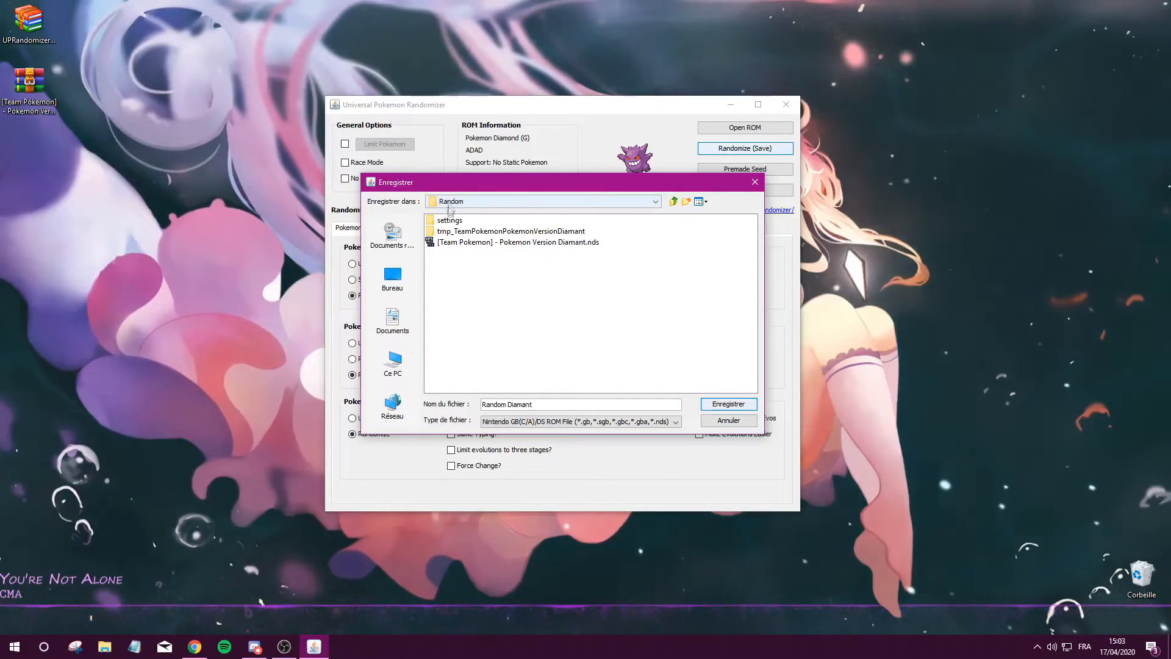
click(723, 404)
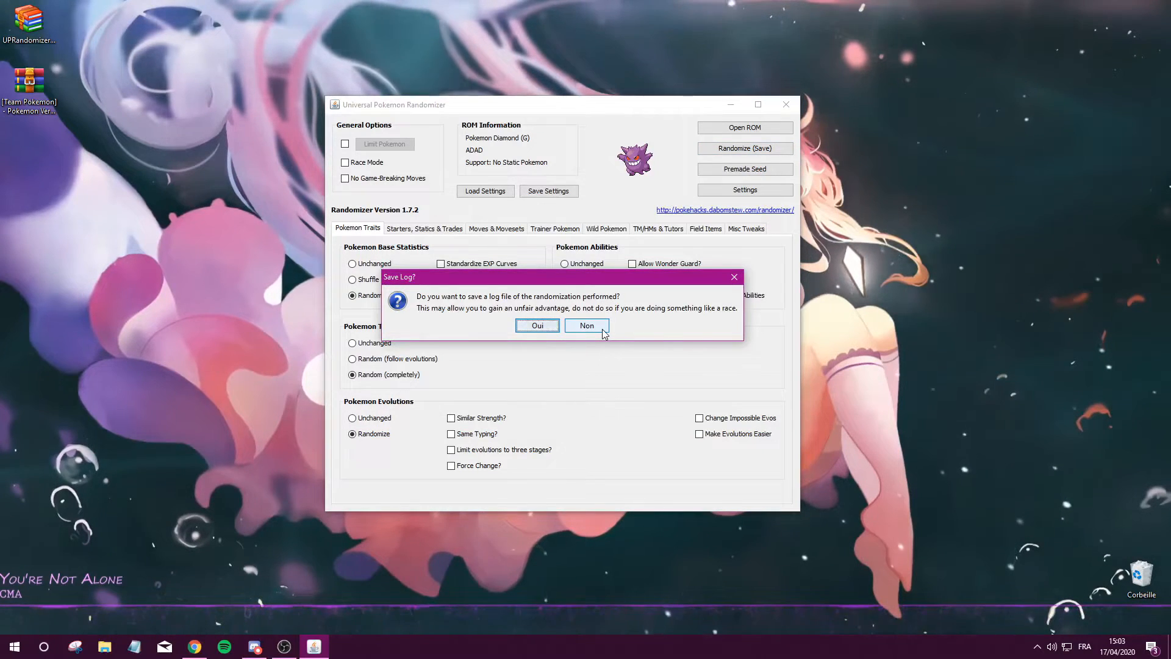
click(603, 330)
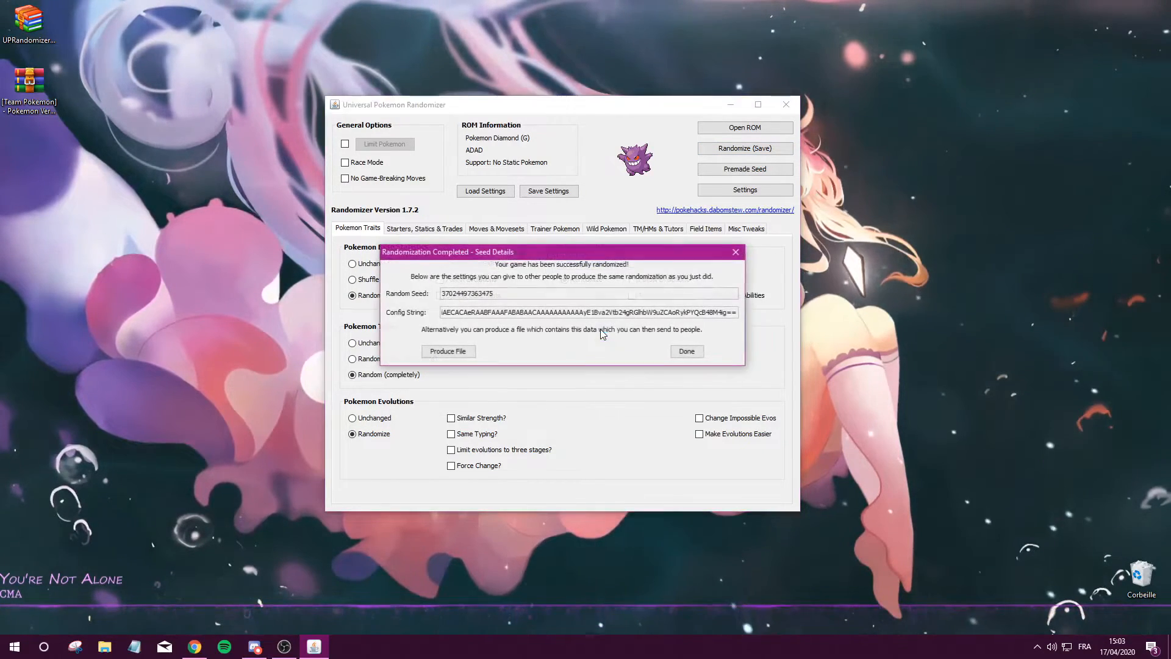
click(684, 352)
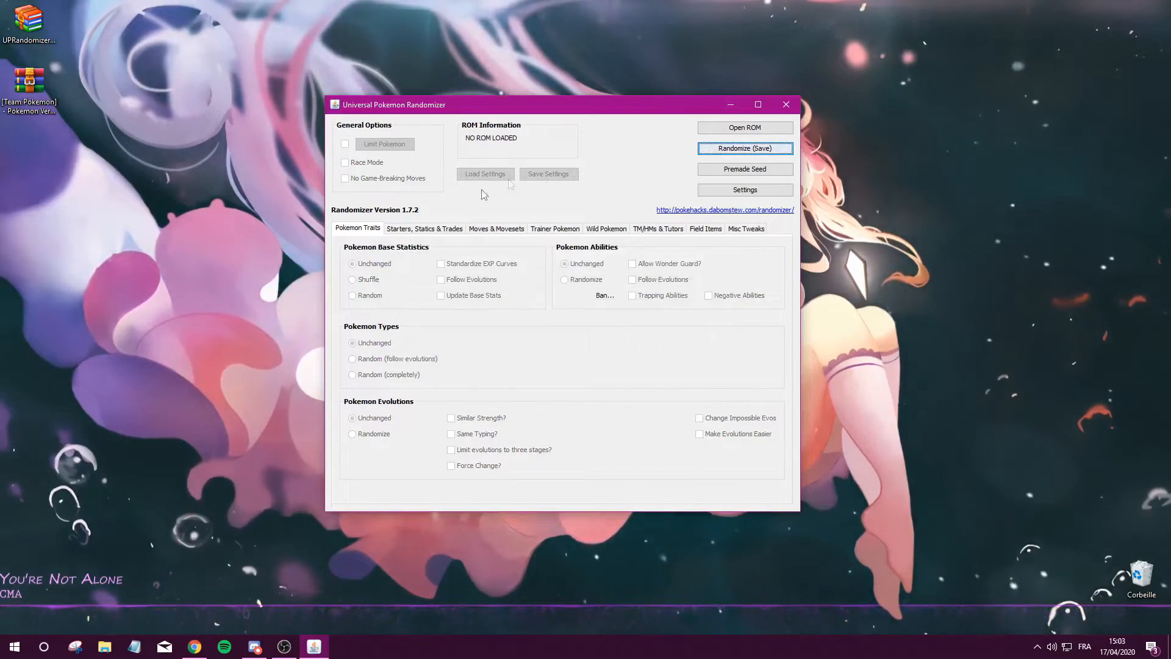
click(791, 109)
Open the Random folder and locate the original Diamant ROM and the randomized Random Diamant.nds.
double_click(568, 272)
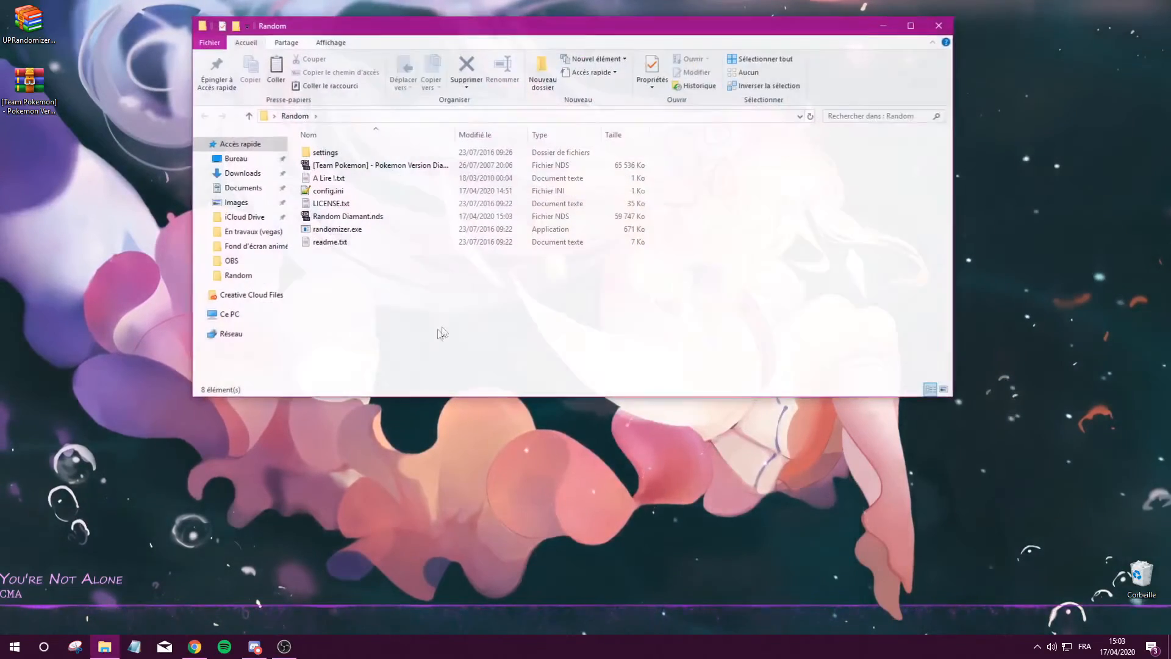
drag(367, 307, 503, 149)
drag(338, 275, 436, 163)
click(435, 166)
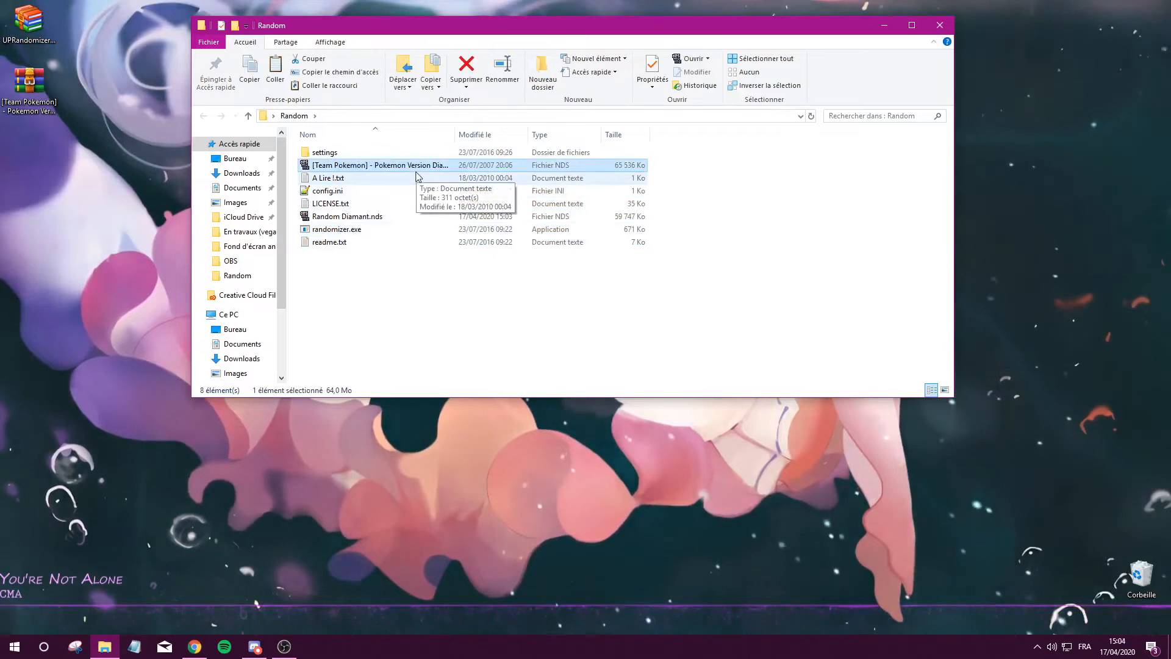
drag(319, 257, 475, 155)
click(367, 220)
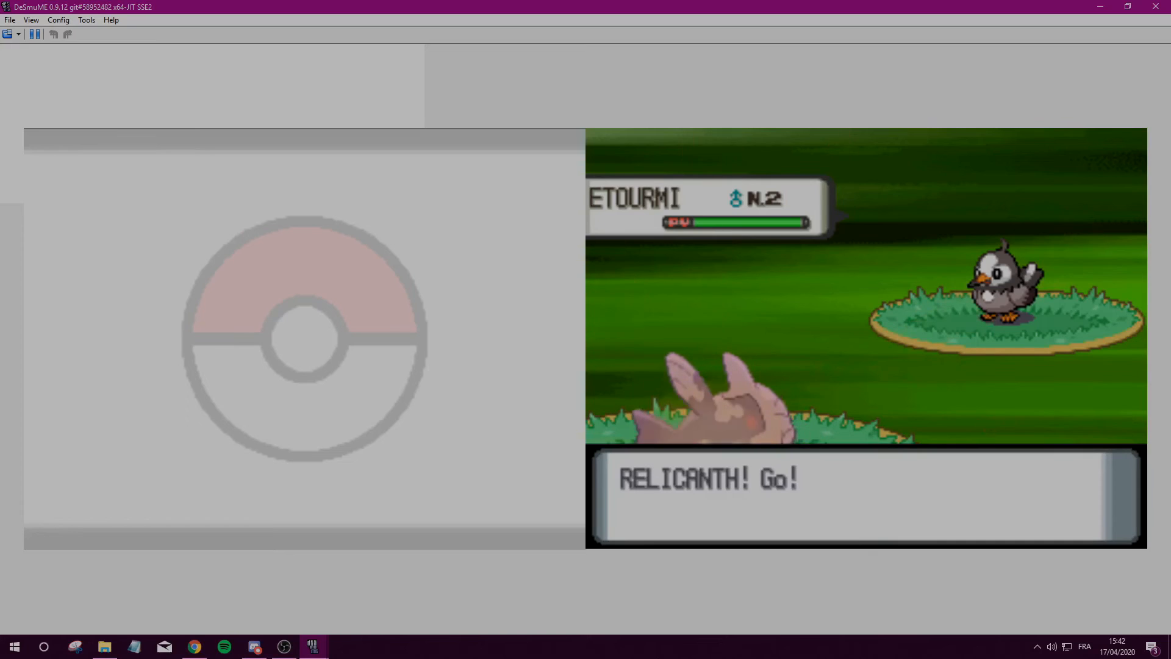
In the DeSmuME emulator, advance the battle between Relicanth and the wild Etourmi.
key(x)
key(Right)
key(x)
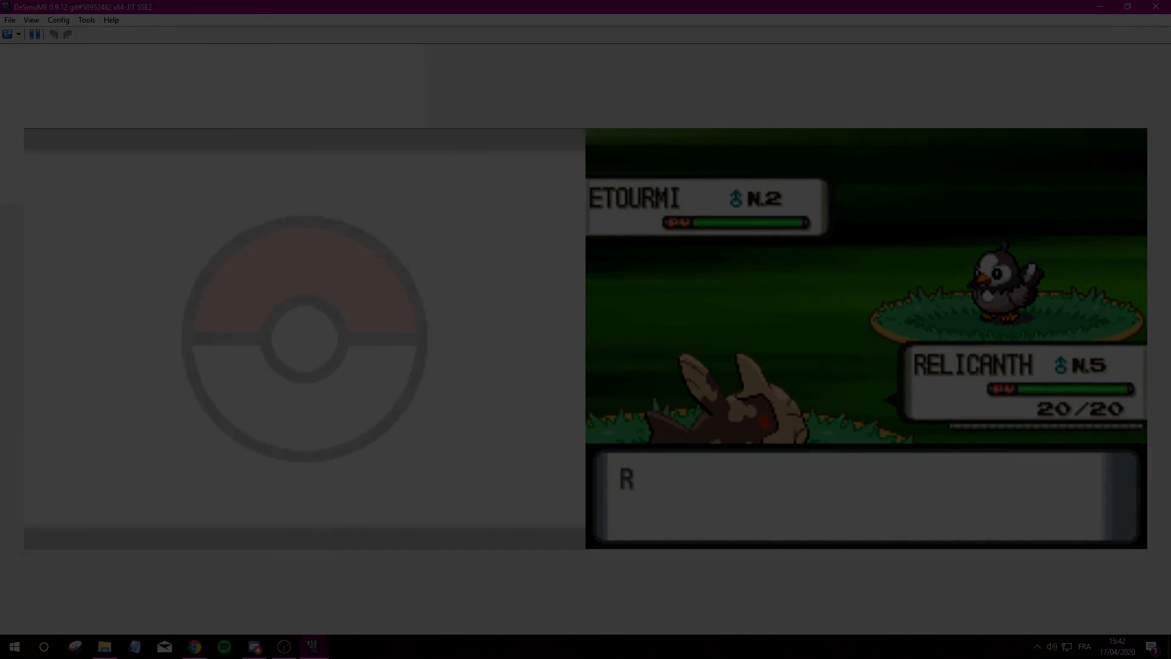